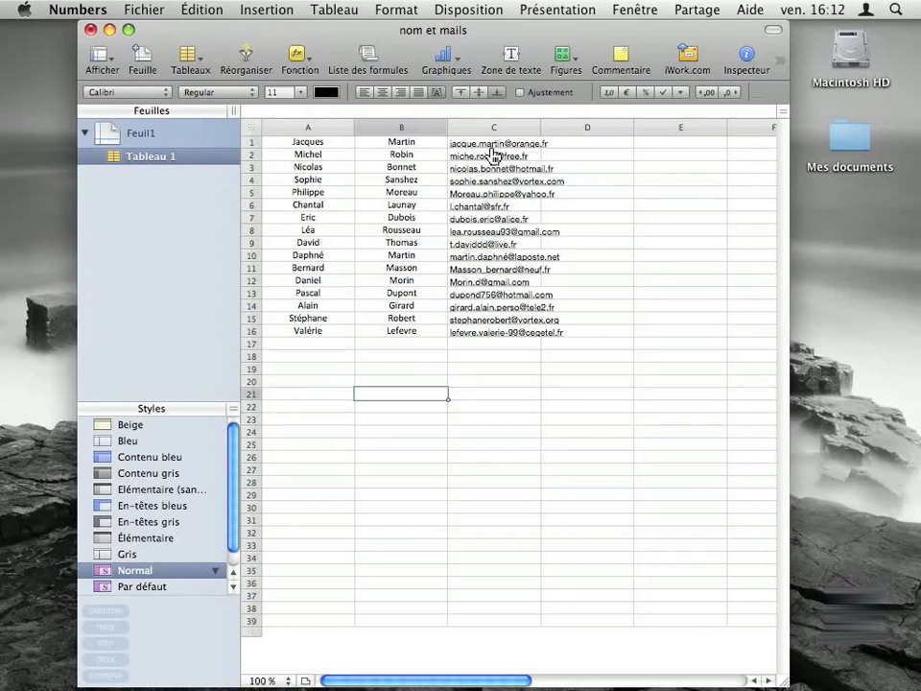
# Change the font of the first names in cells A1 to A16 to Futura
pyautogui.click(369, 140)
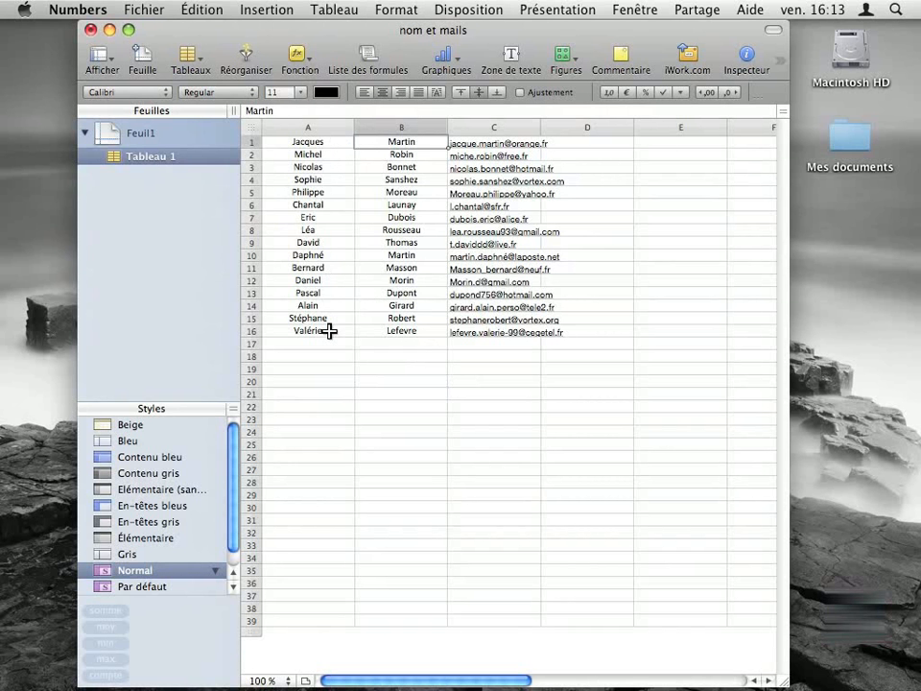
pyautogui.click(340, 142)
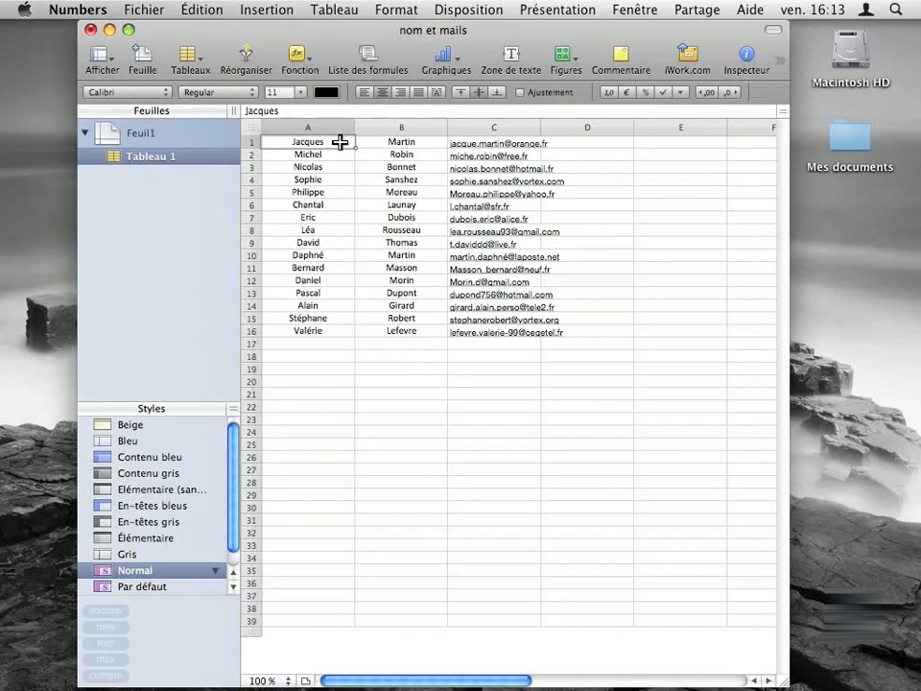
pyautogui.moveTo(341, 142); pyautogui.dragTo(341, 331)
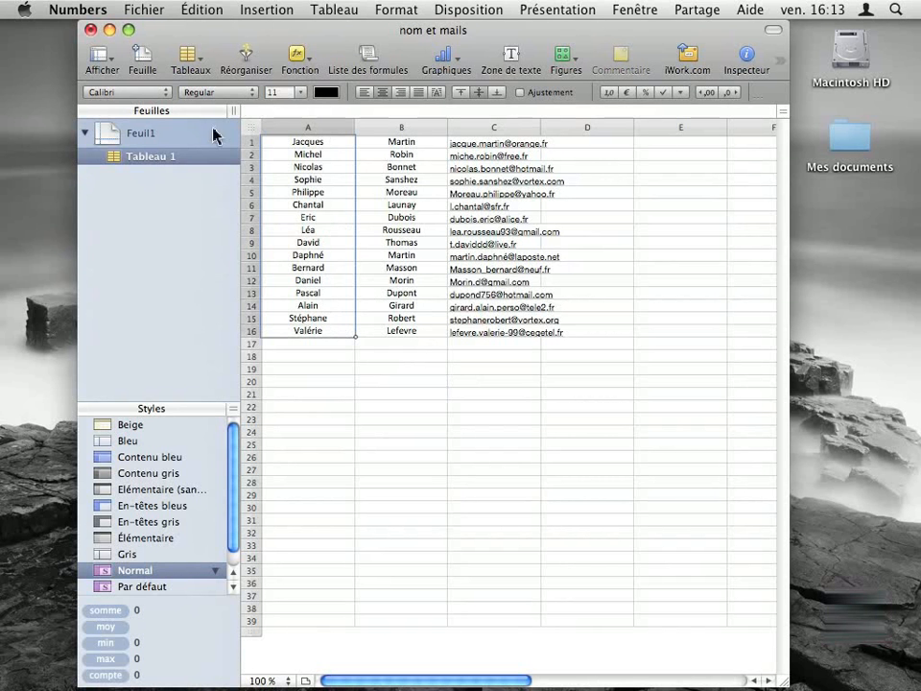
pyautogui.click(169, 94)
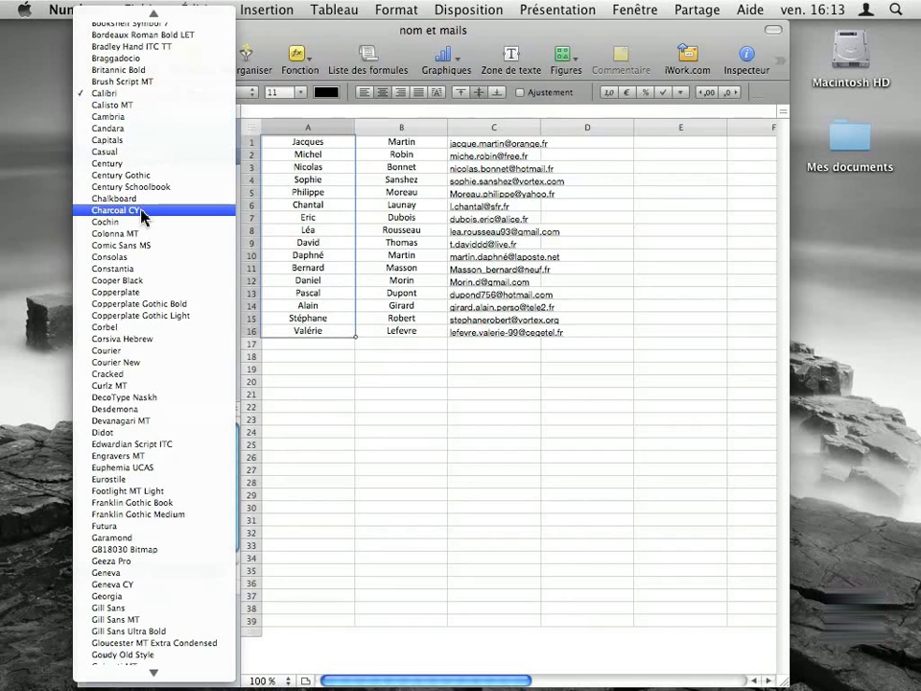
pyautogui.scroll(-4, 124, 143)
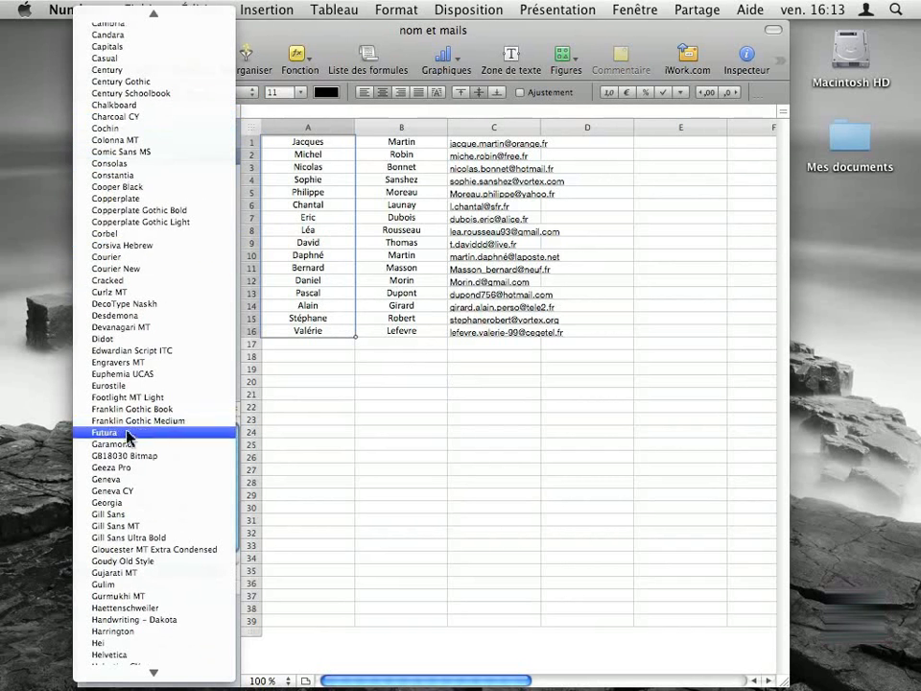
pyautogui.click(156, 433)
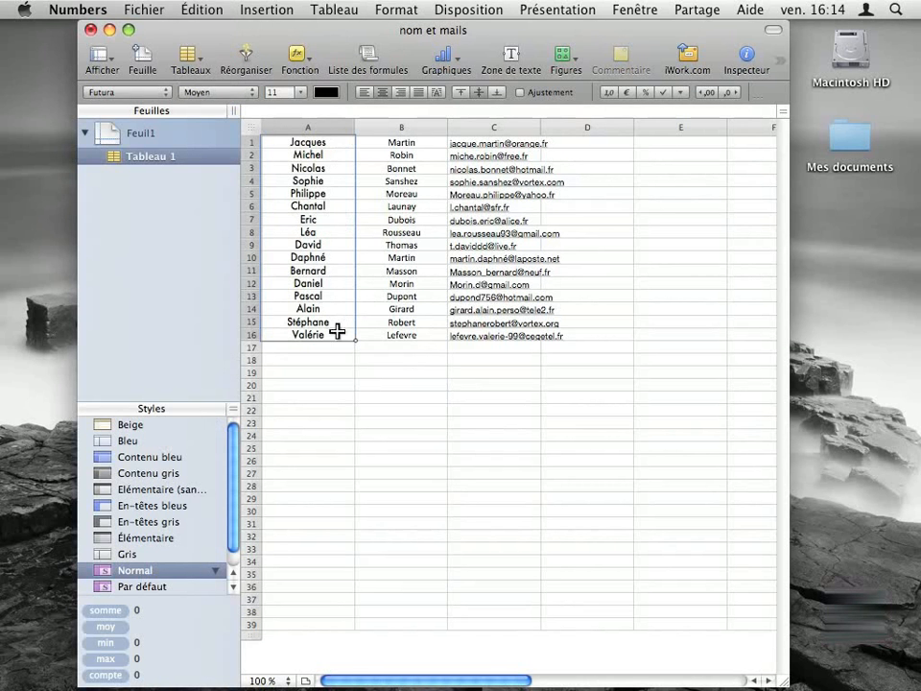
# Change the font of the last names in cells B1 to B16 to Tahoma
pyautogui.click(411, 142)
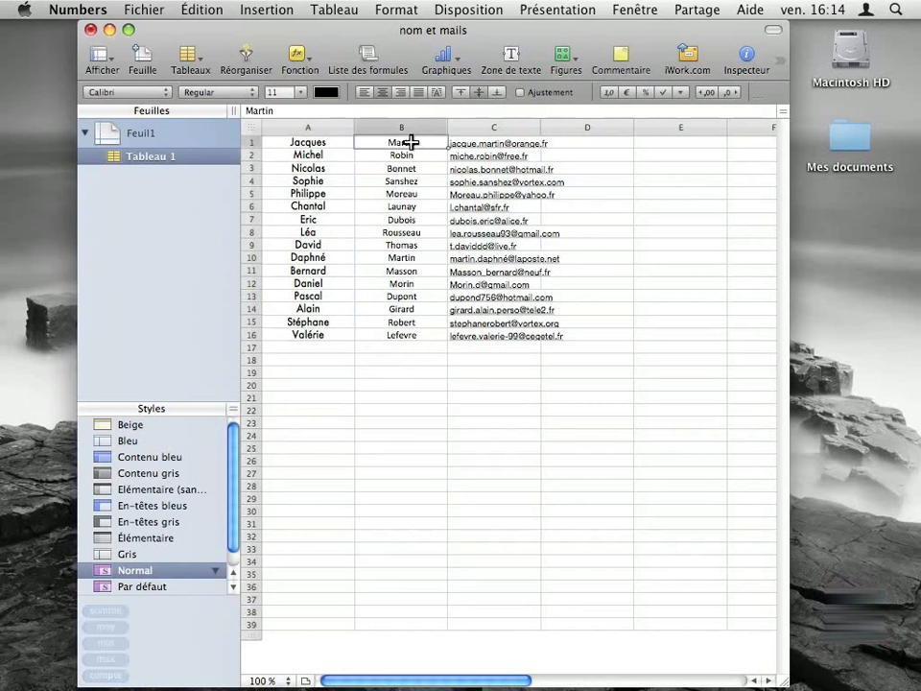
pyautogui.moveTo(410, 142); pyautogui.dragTo(406, 332)
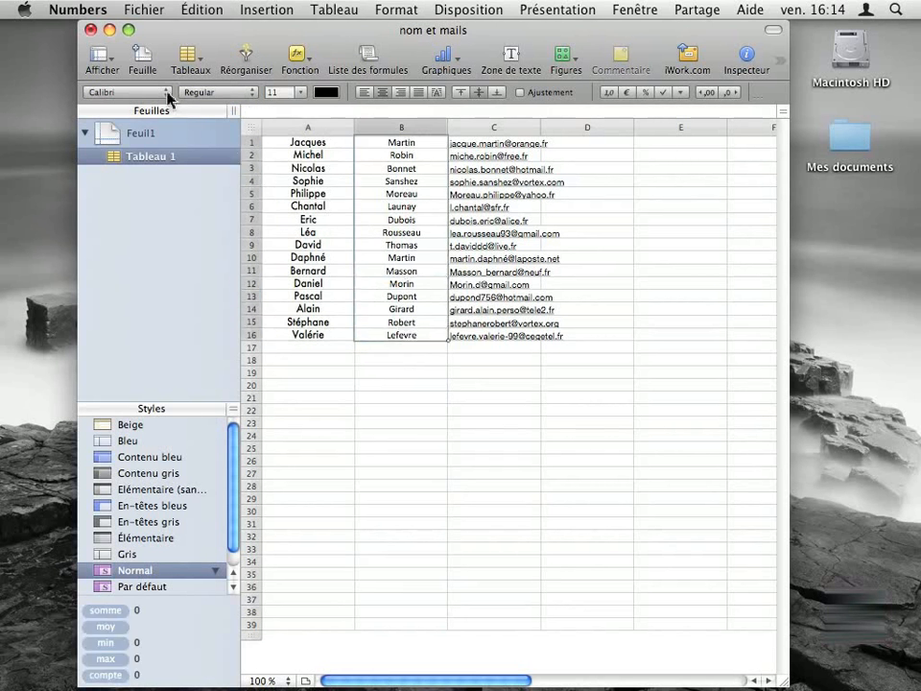
pyautogui.click(167, 92)
pyautogui.scroll(-5, 164, 101)
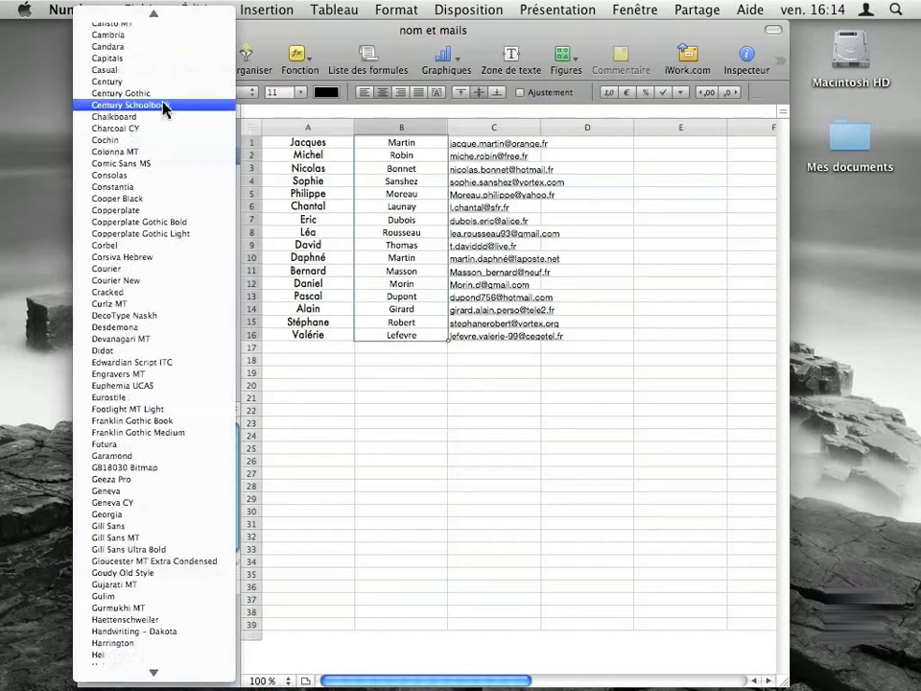
pyautogui.scroll(-20, 163, 107)
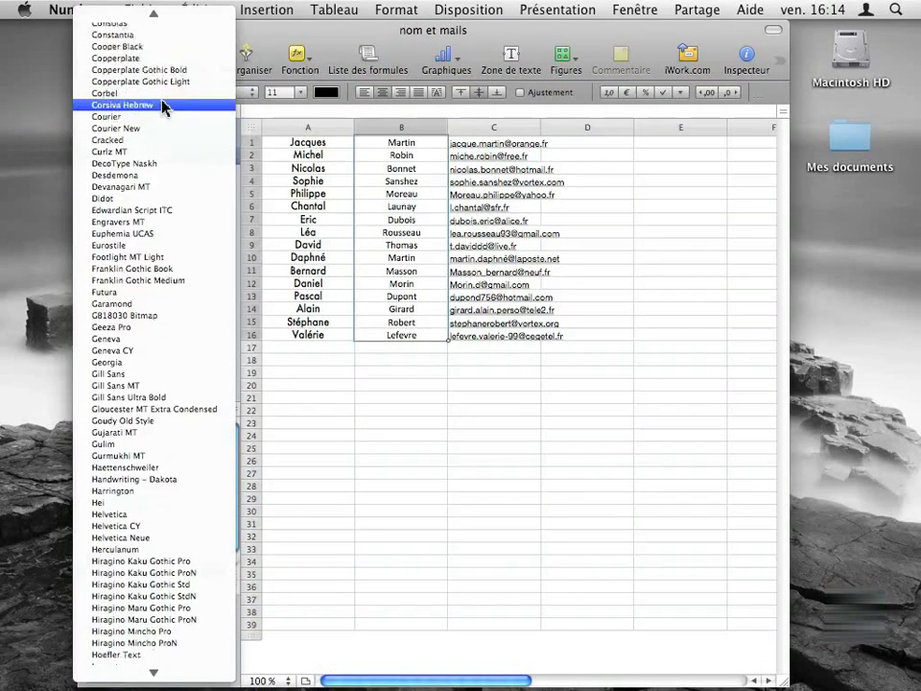
pyautogui.scroll(-12, 163, 106)
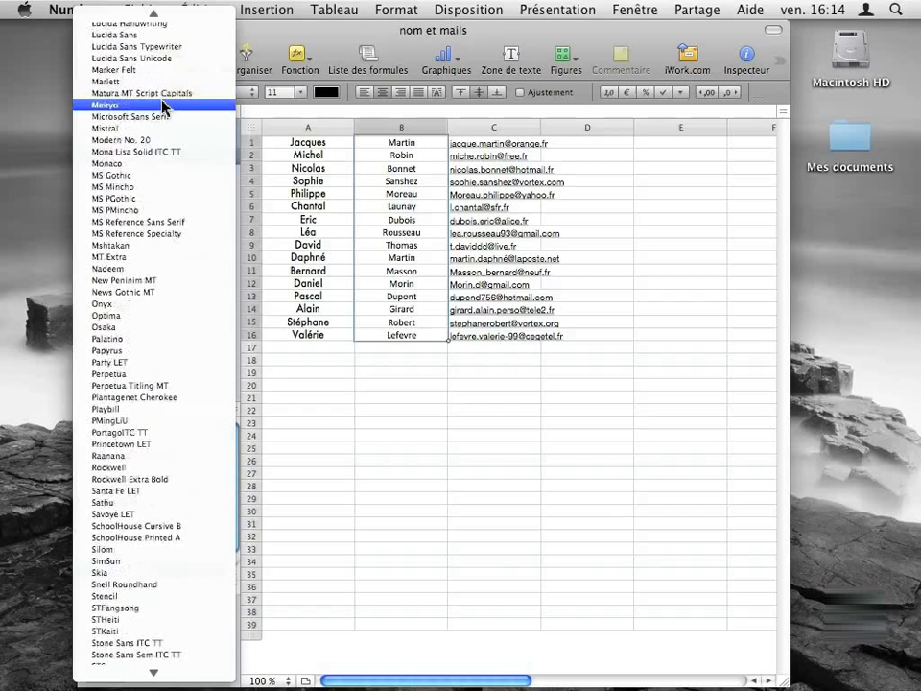
pyautogui.scroll(-1, 163, 107)
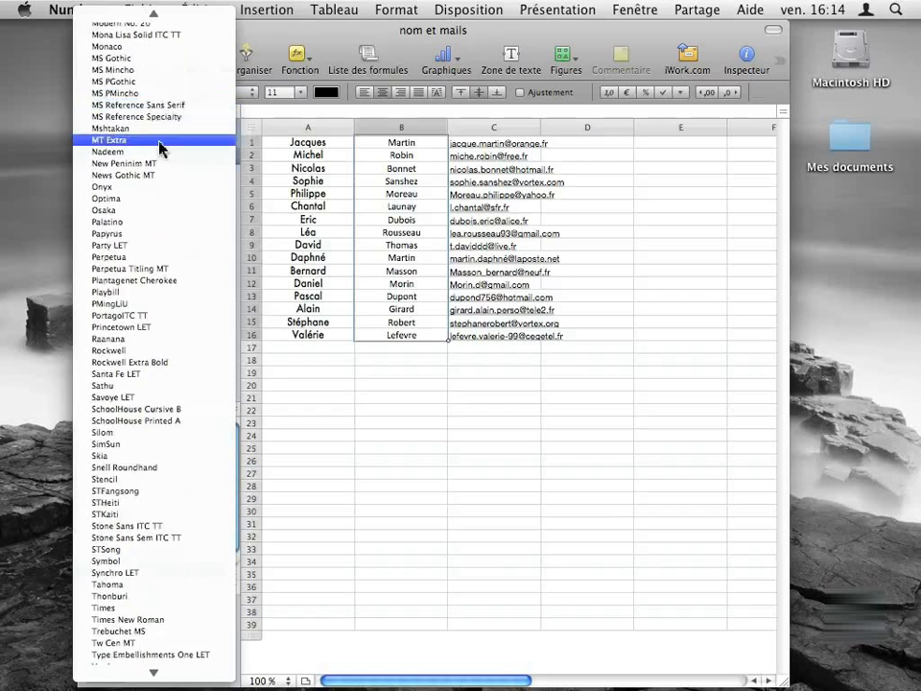
pyautogui.click(135, 585)
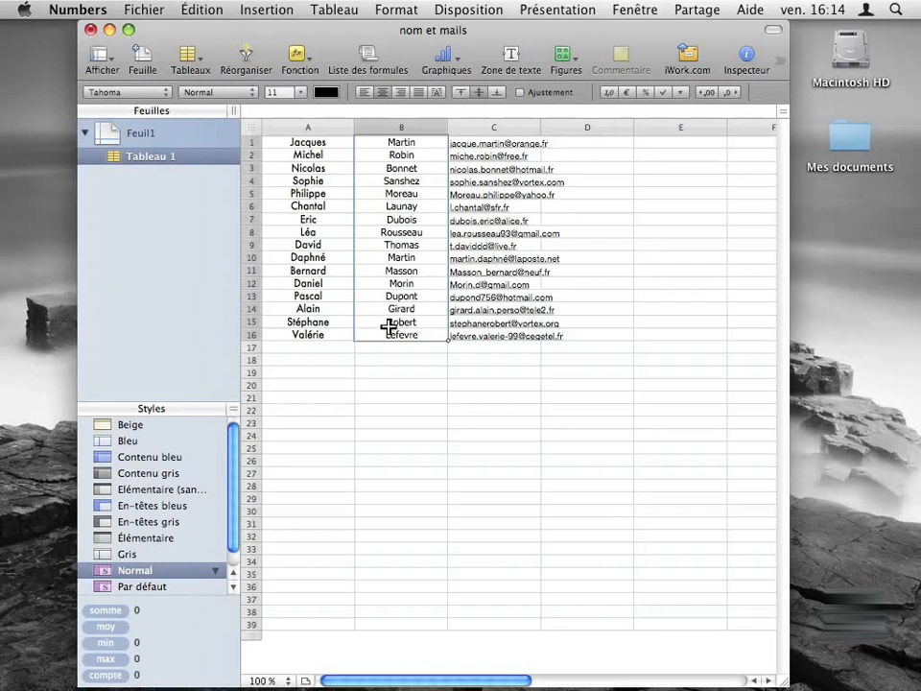
# Set the typeface of the last name in cell B1 to bold (Gras)
pyautogui.click(418, 142)
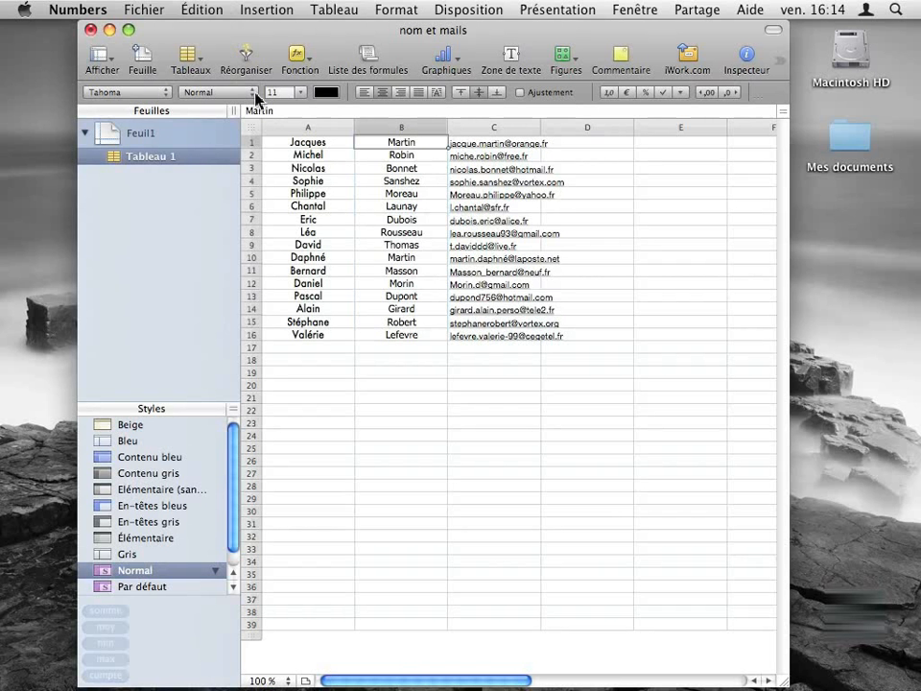
pyautogui.click(252, 93)
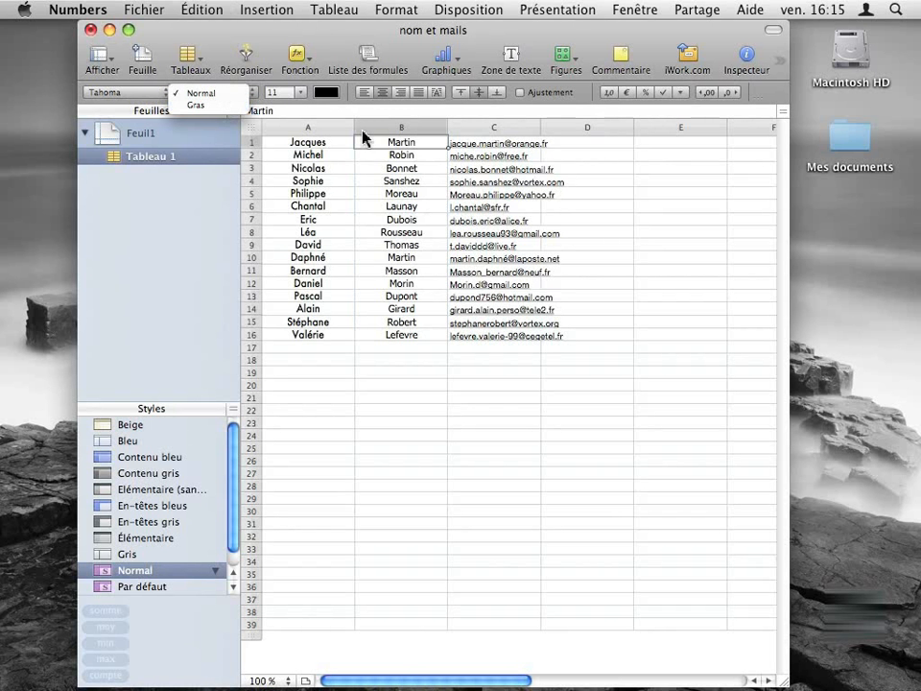
pyautogui.click(235, 106)
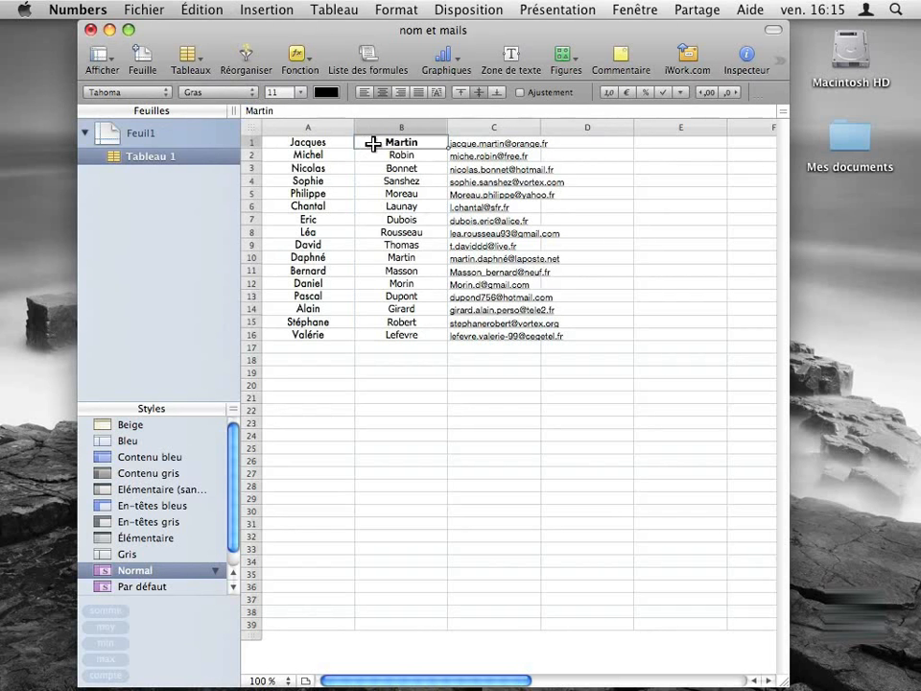
# Set the typeface of the first name in cell A4 to Moyen italique
pyautogui.click(318, 180)
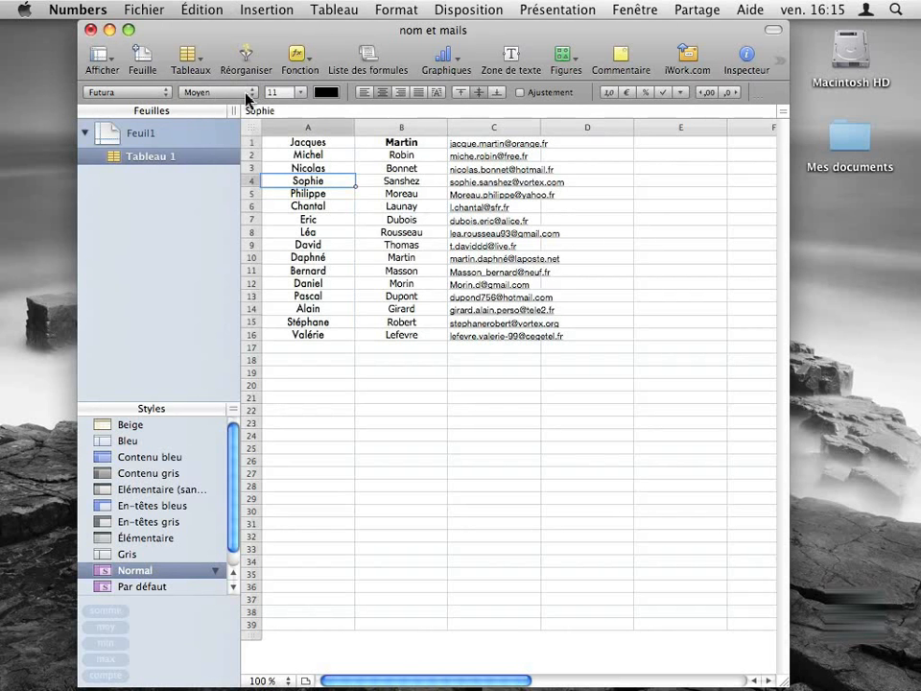
pyautogui.click(246, 94)
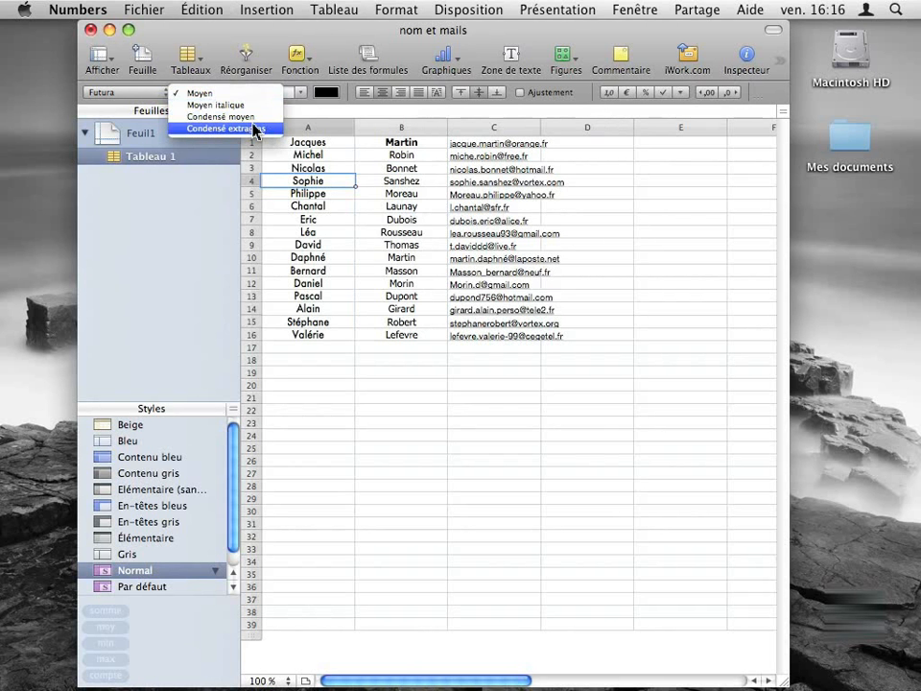
pyautogui.click(257, 112)
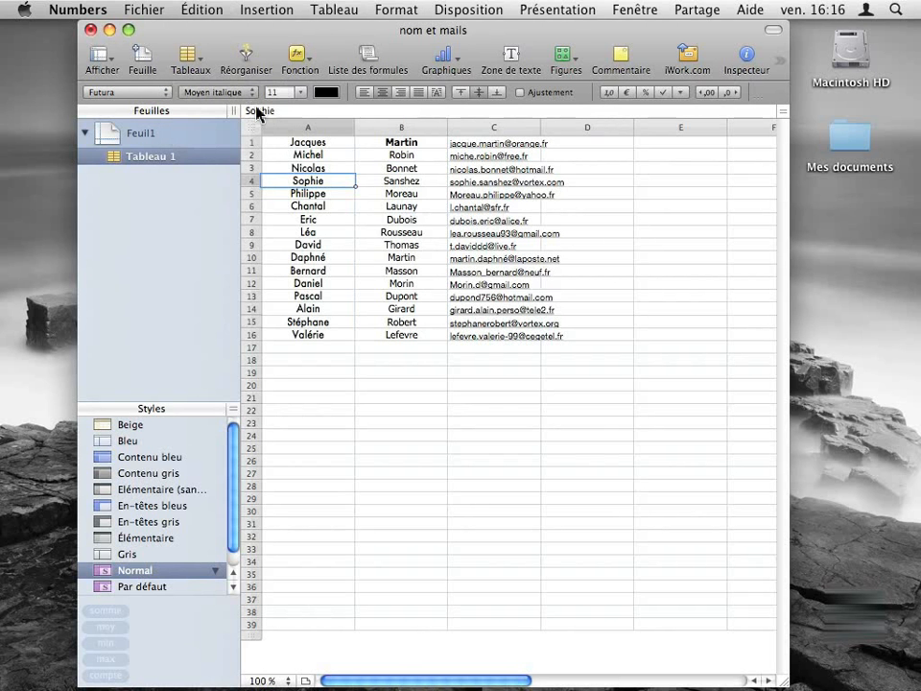
# Set the typeface of cell A5 to Condensé moyen and that of cell A6 to Condensé extragras
pyautogui.click(314, 195)
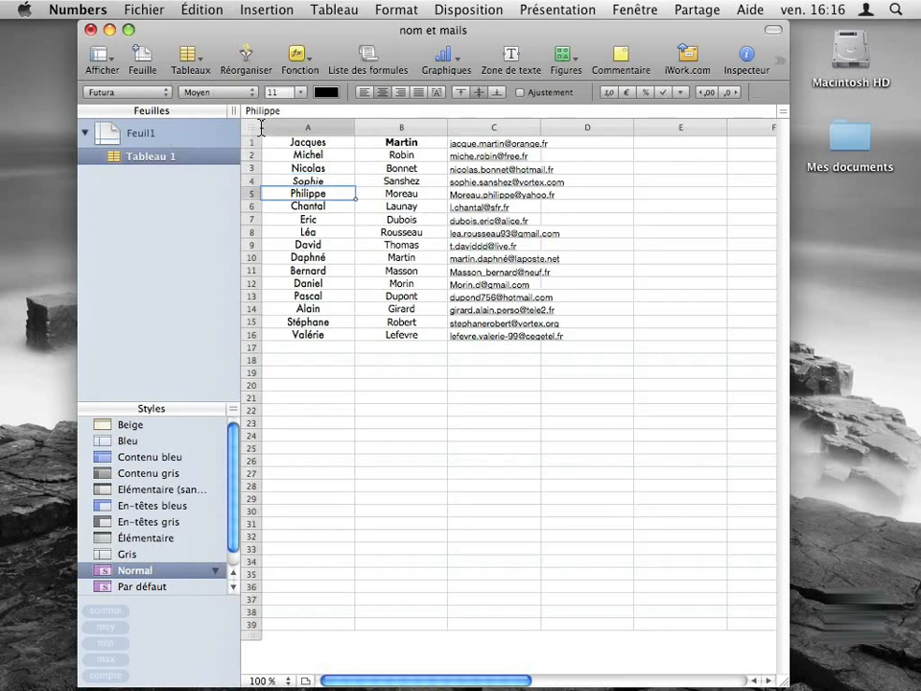
pyautogui.click(253, 92)
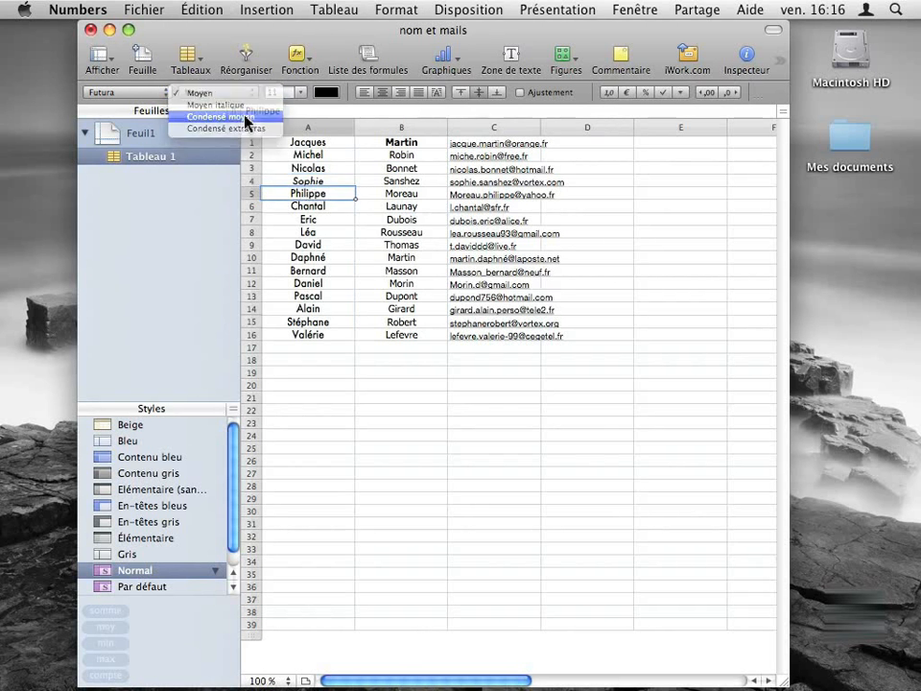
pyautogui.click(246, 118)
pyautogui.click(320, 206)
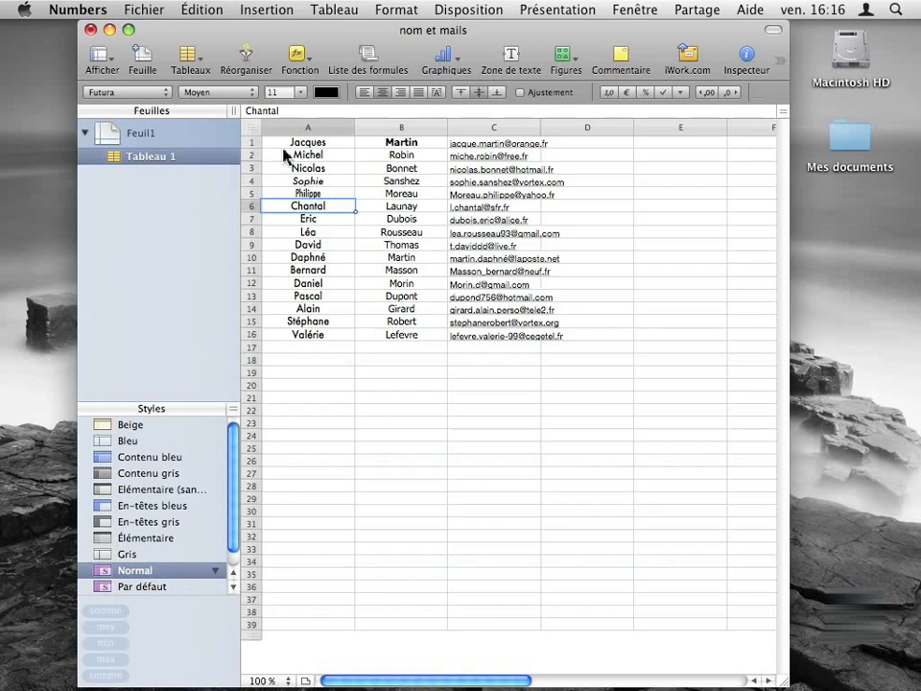
pyautogui.click(253, 93)
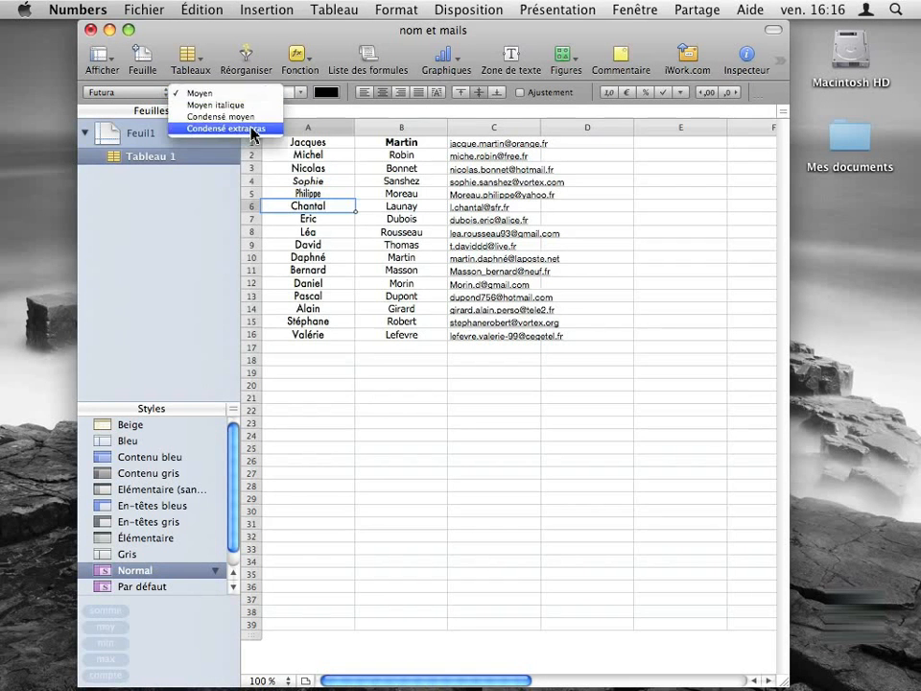
pyautogui.click(252, 129)
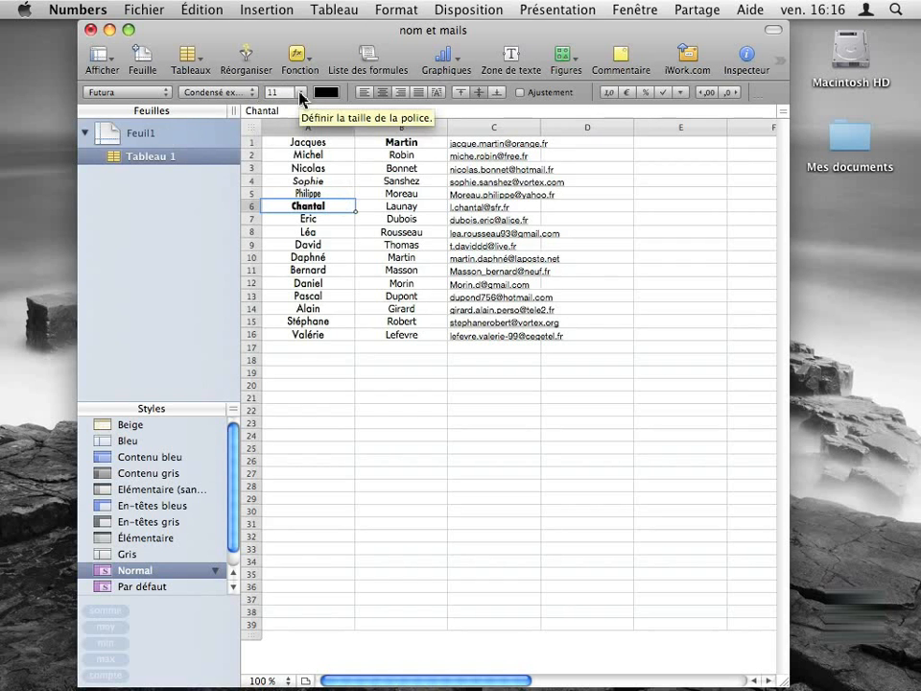
# Set the font size of the e-mail addresses in C1 to C16 to 18 and widen column C to fit them
pyautogui.click(481, 146)
pyautogui.moveTo(476, 160); pyautogui.dragTo(486, 341)
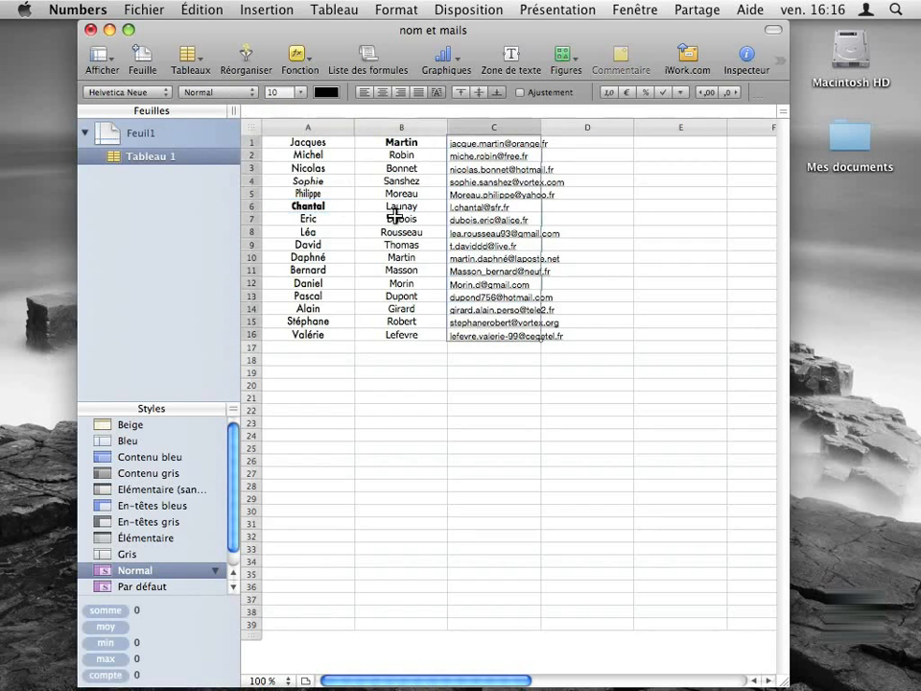
pyautogui.click(301, 92)
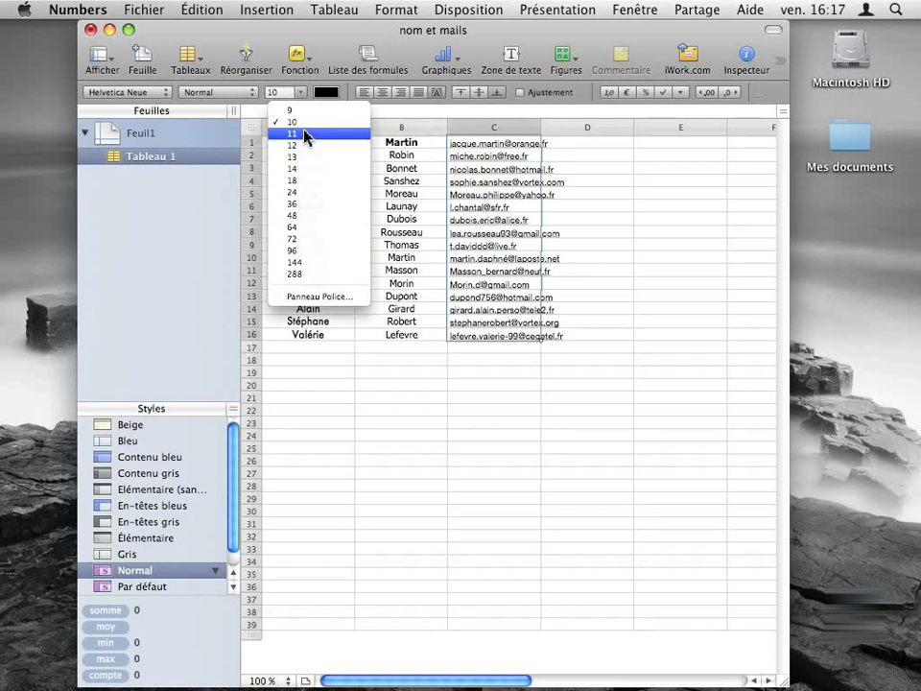
pyautogui.click(310, 188)
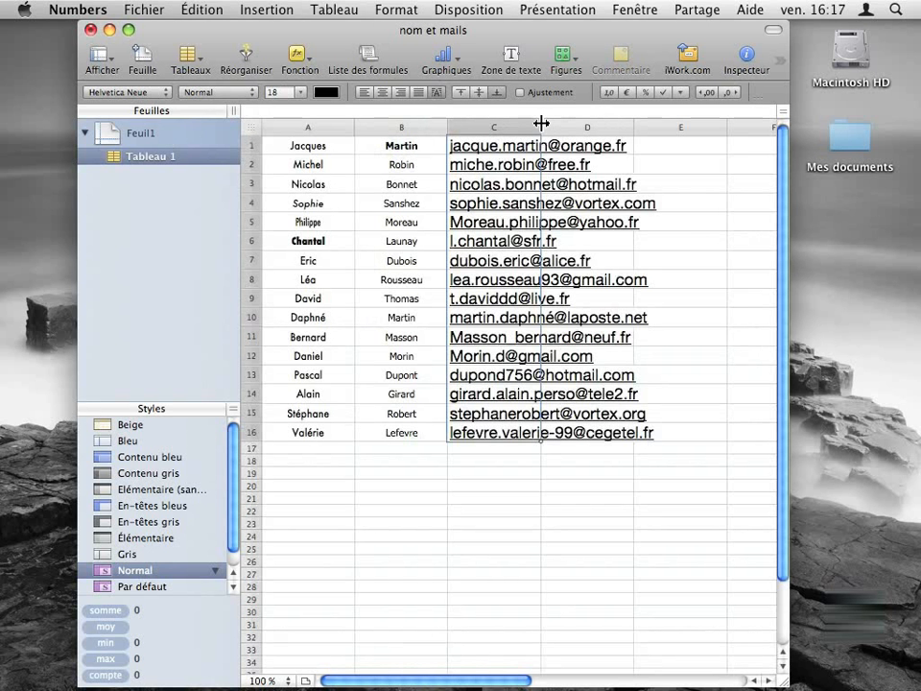
pyautogui.moveTo(541, 123); pyautogui.dragTo(658, 123)
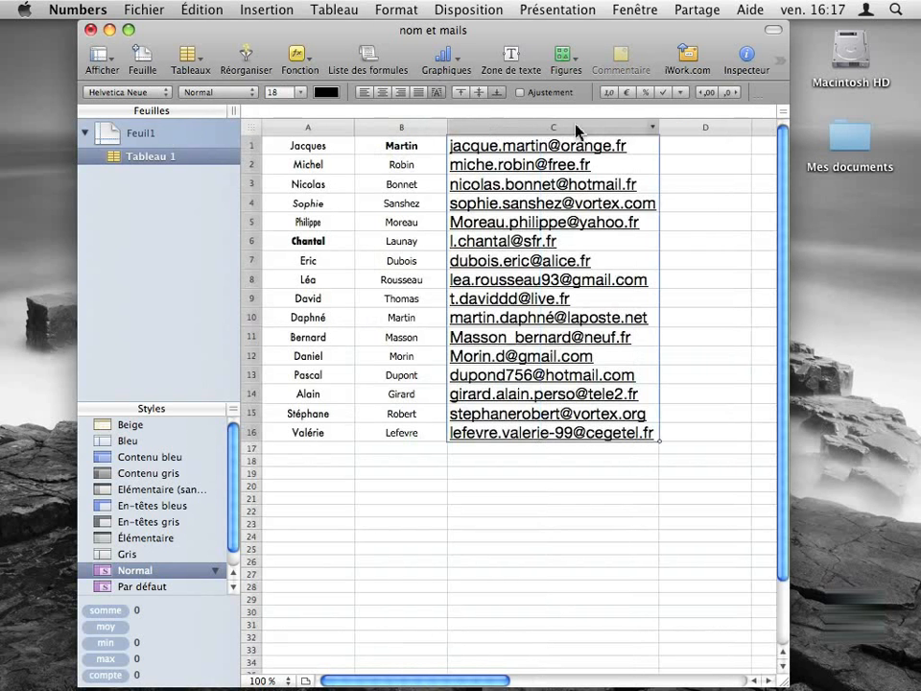
pyautogui.click(585, 460)
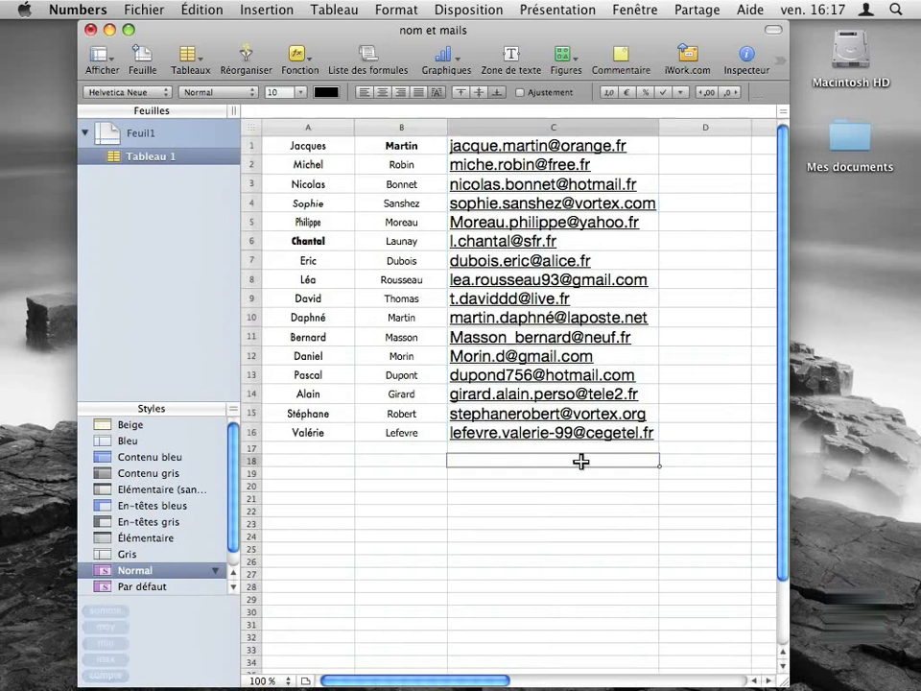